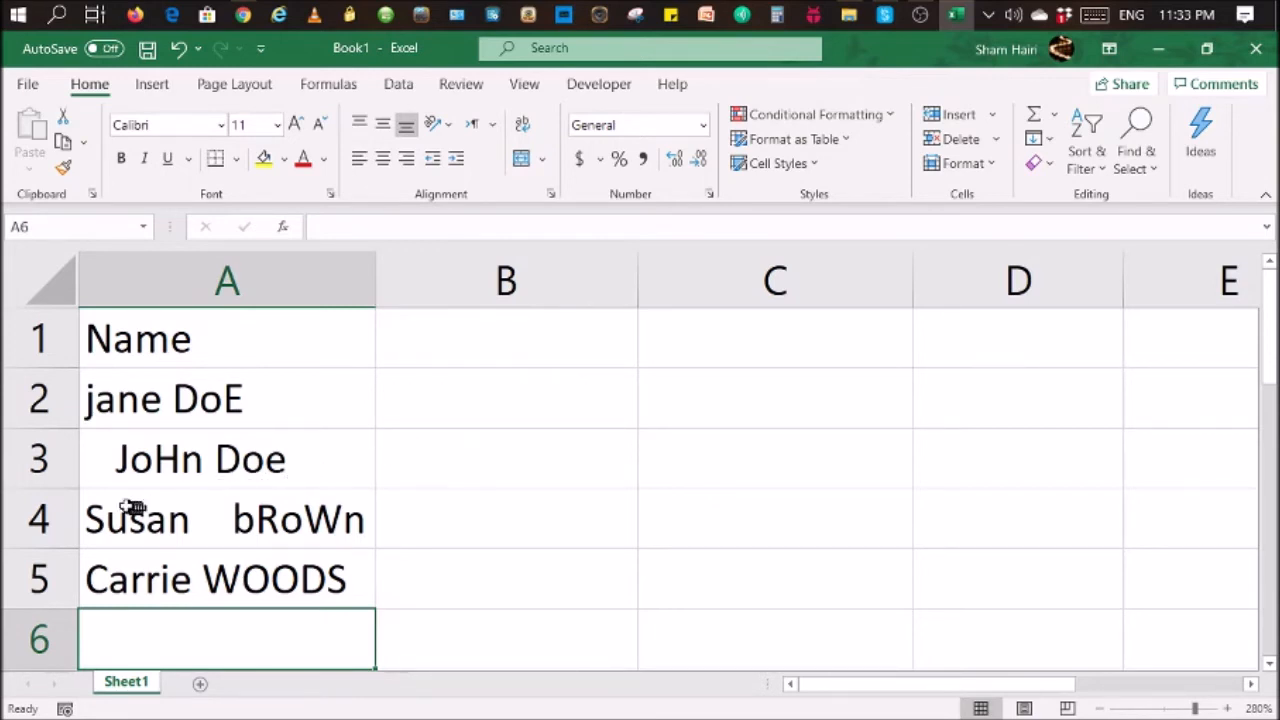
Enter the formula =TRIM(A2) in cell B2 to remove extra spaces from the first name
click(538, 400)
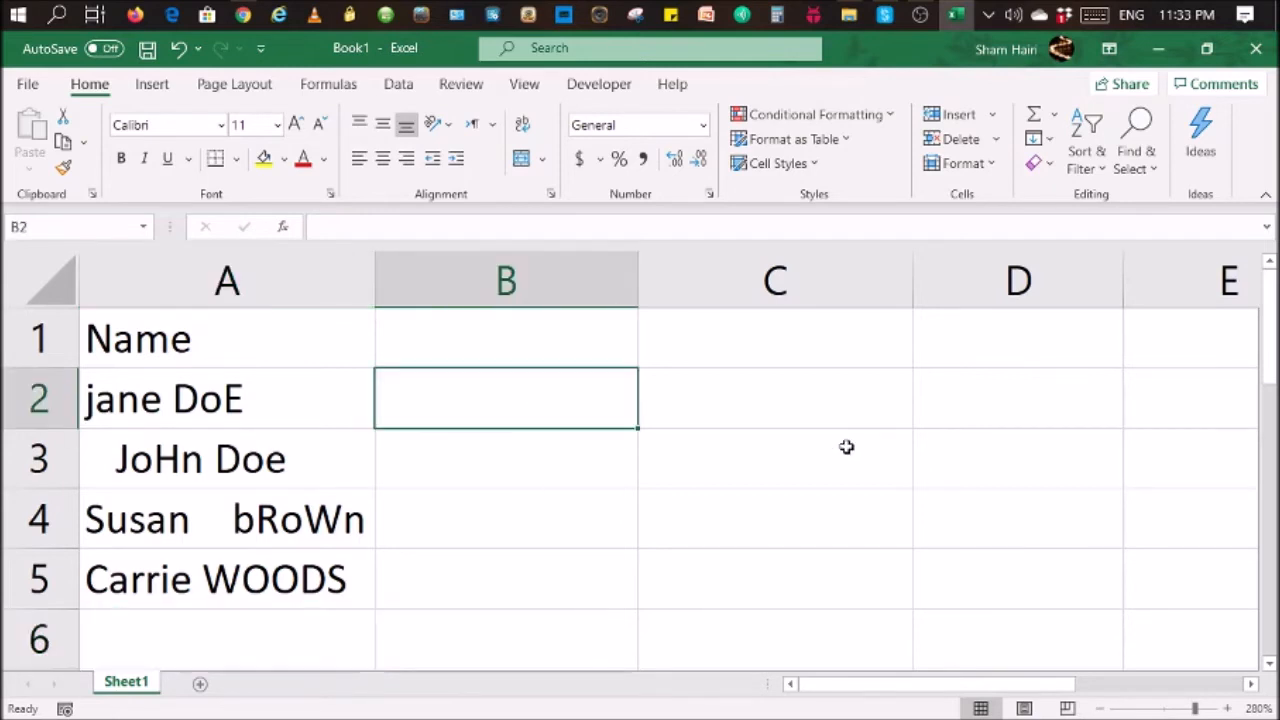
text(=t)
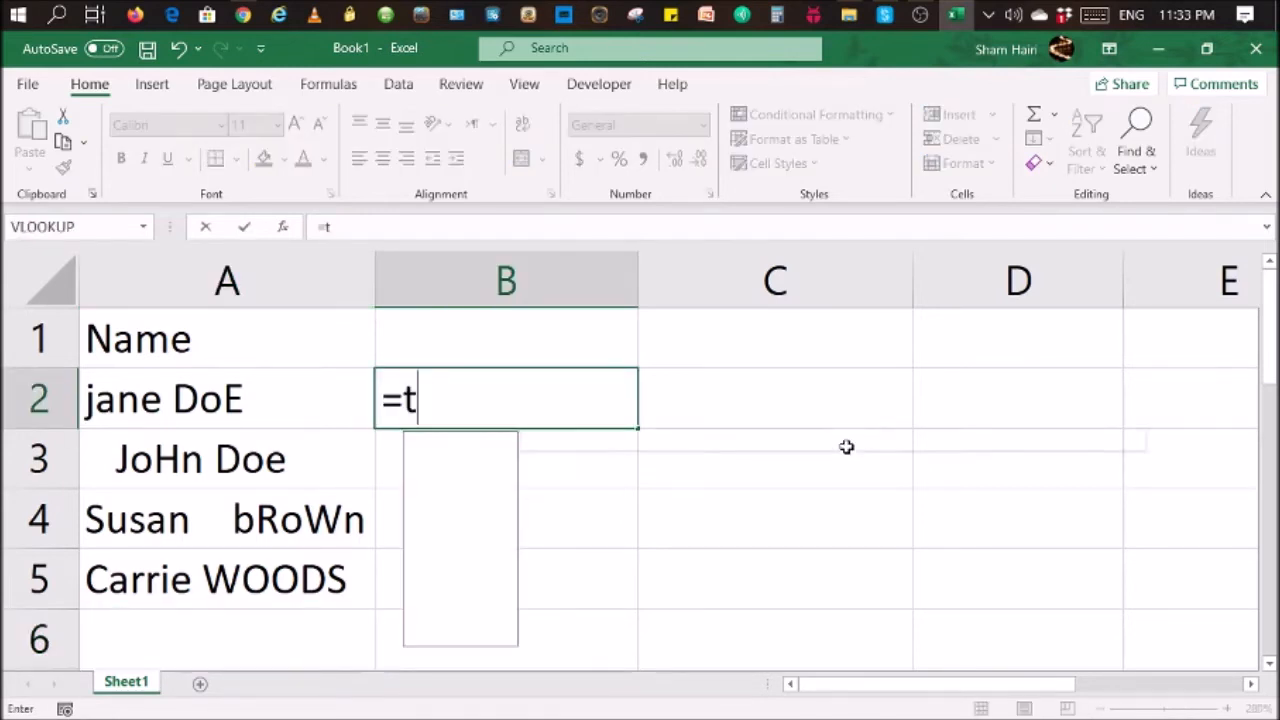
text(rim()
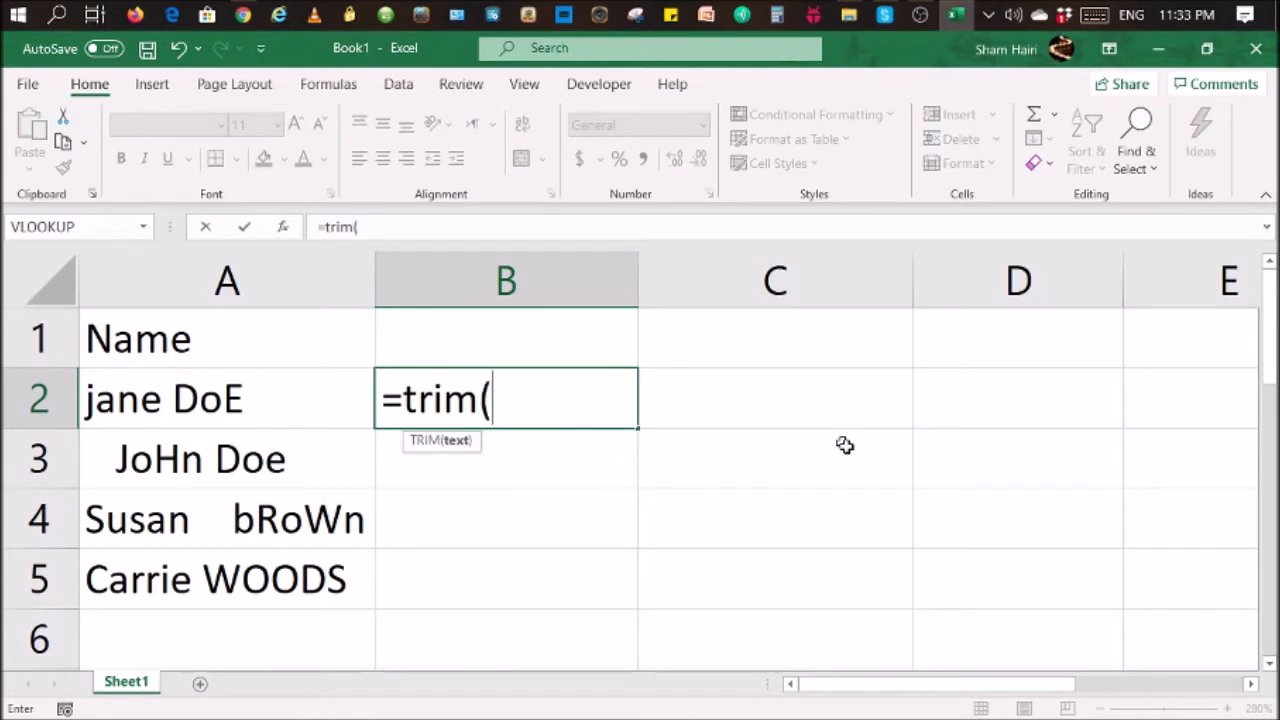
click(142, 410)
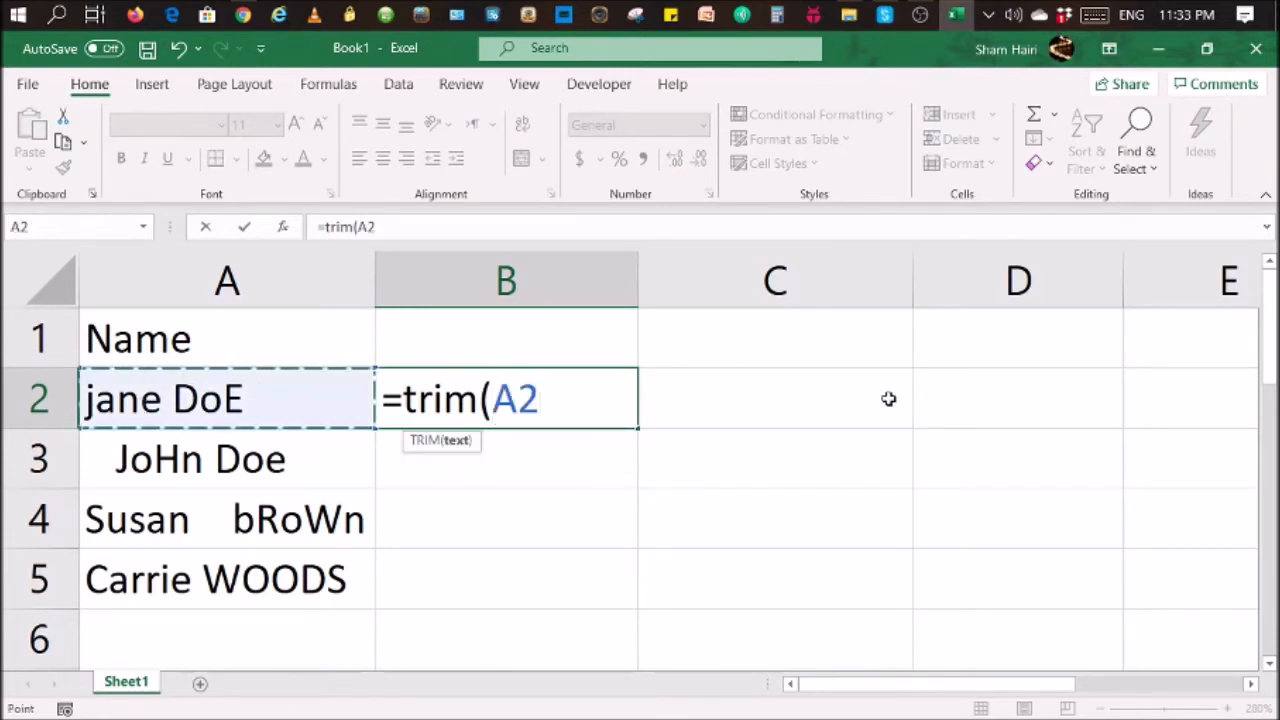
text())
key(Return)
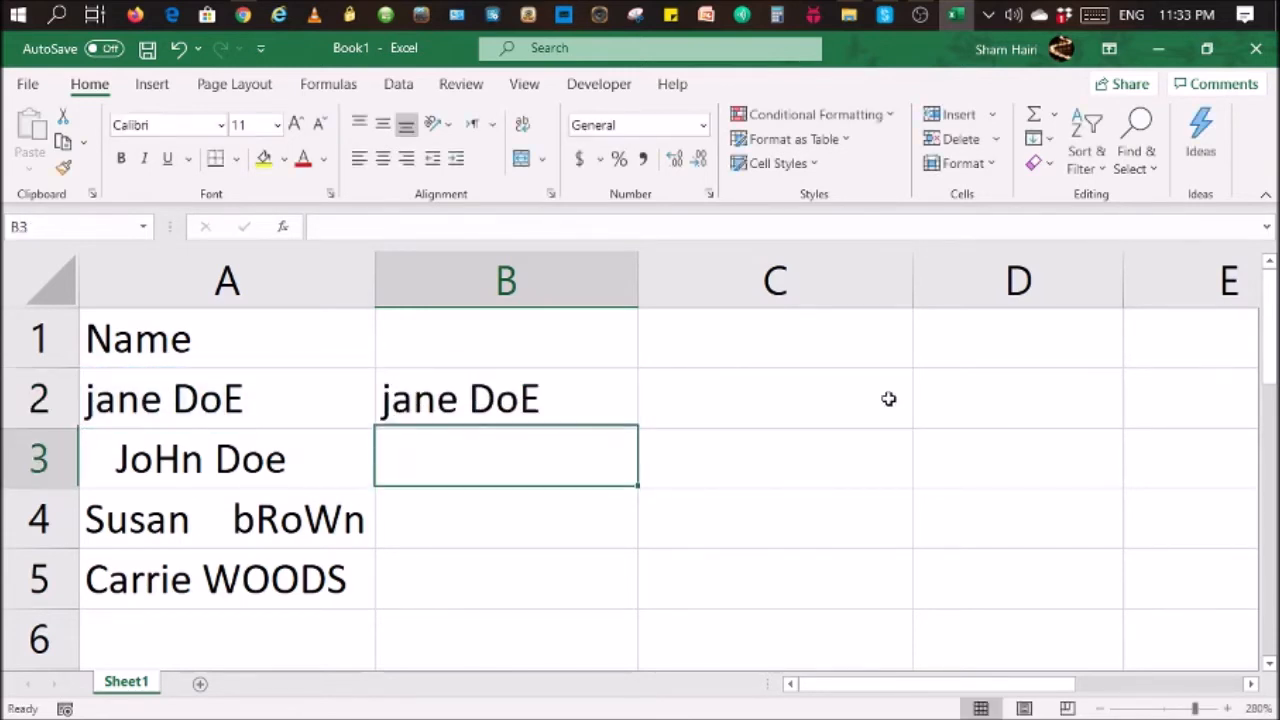
Fill the TRIM formula from B2 down through B5 and widen column B to fit the names
click(430, 406)
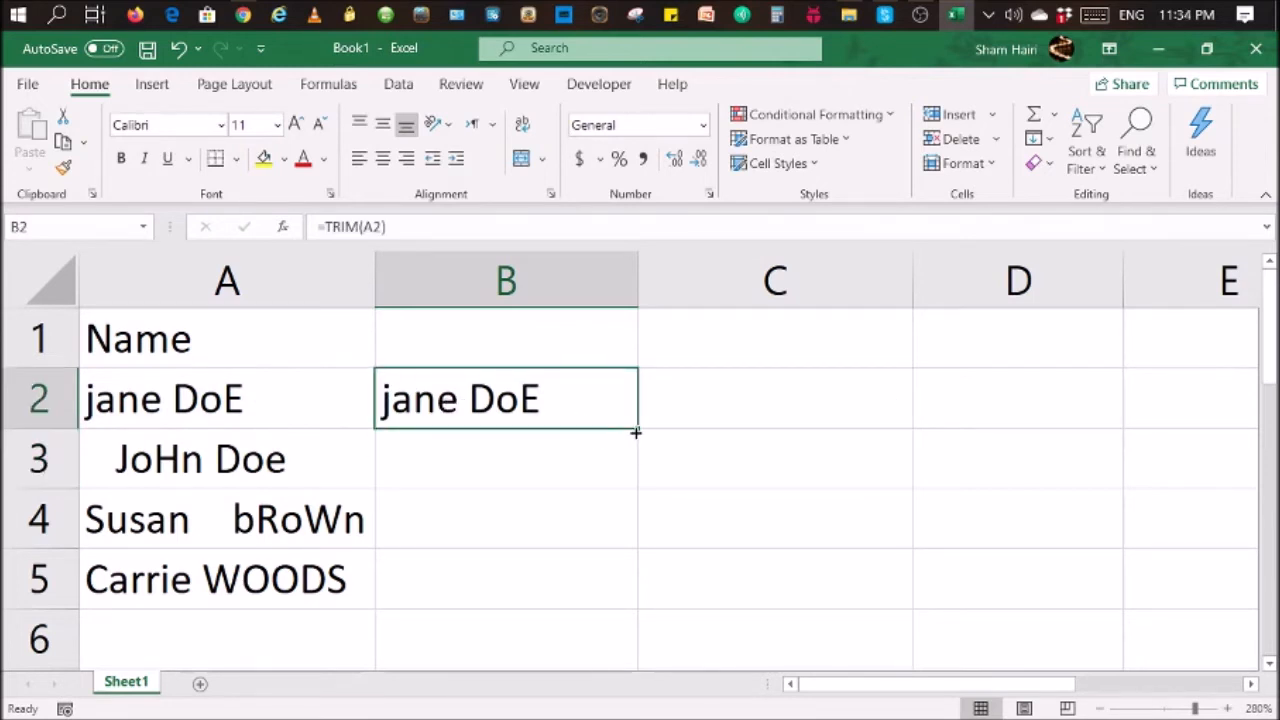
drag(637, 431, 616, 633)
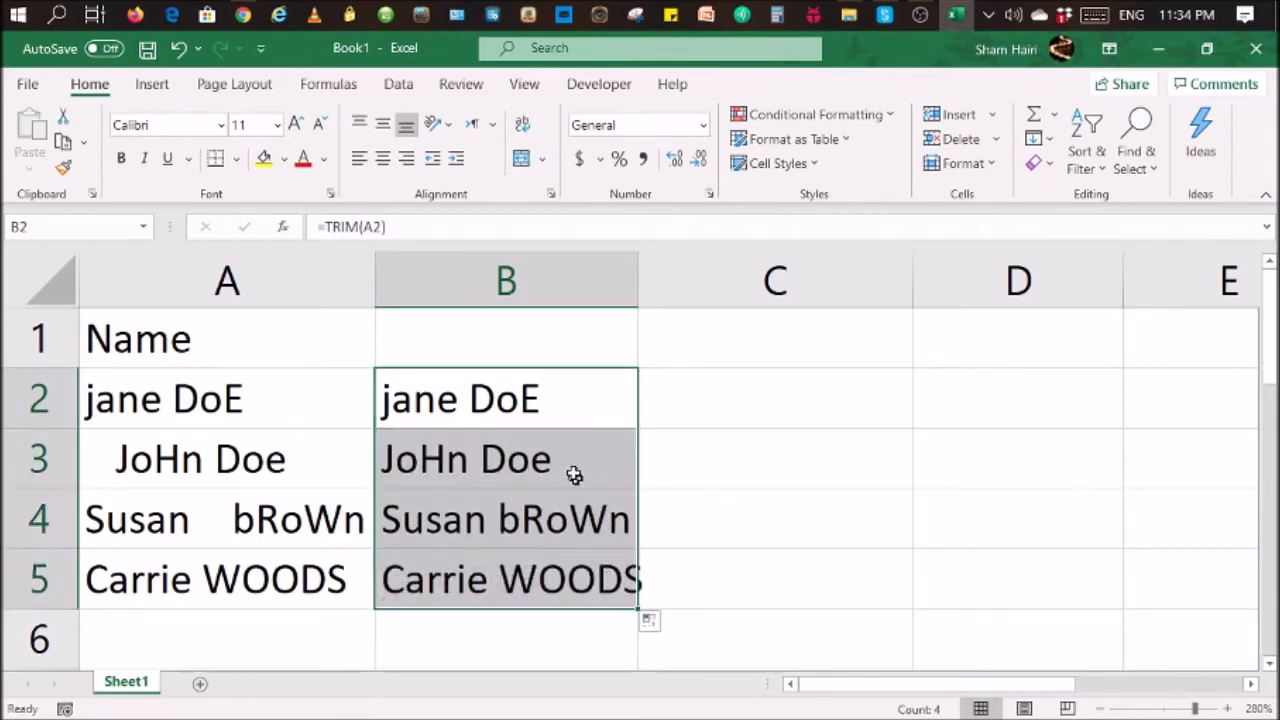
drag(631, 285, 672, 287)
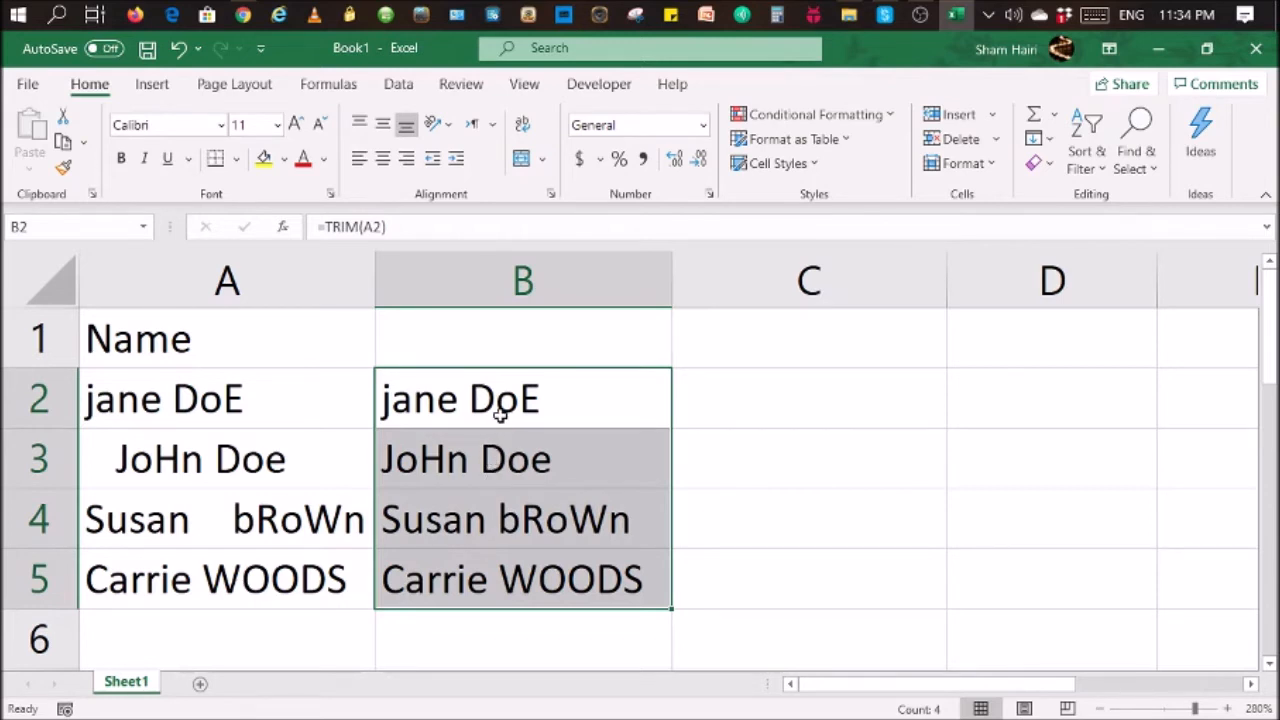
Enter the formula =PROPER(B2) in cell C2 to convert the trimmed name to proper case
click(778, 403)
text(=)
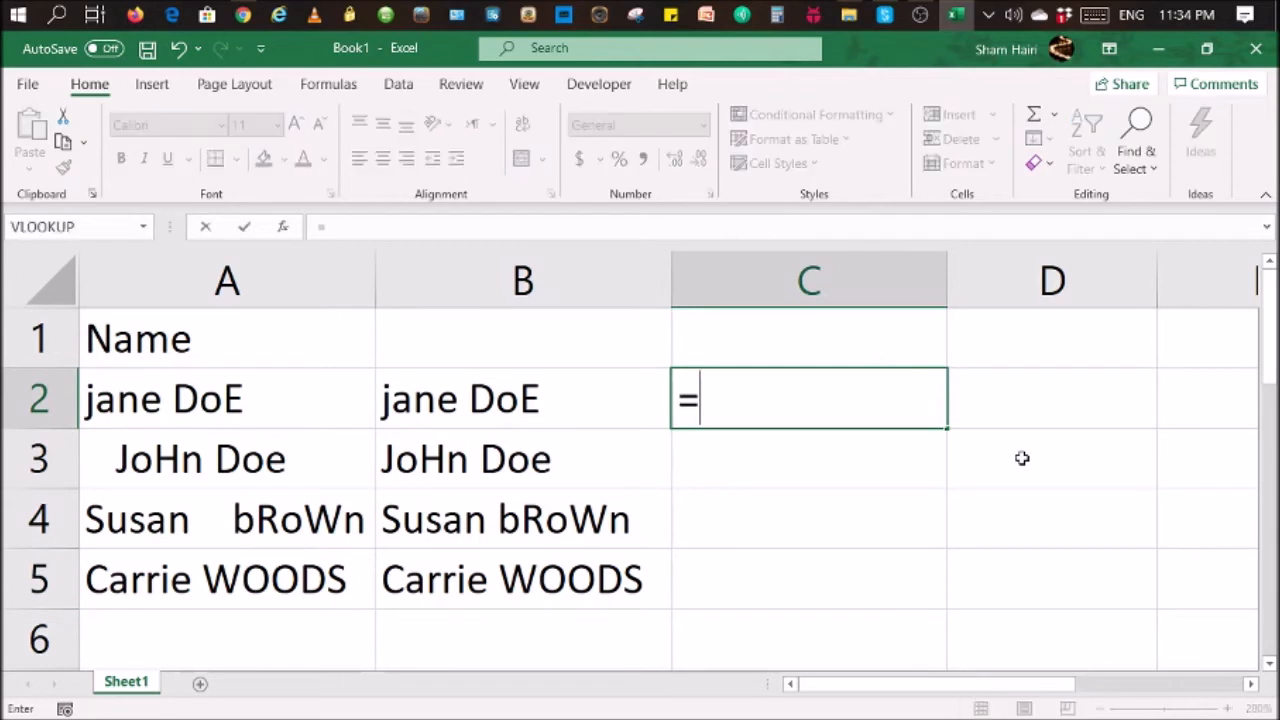
text(proper)
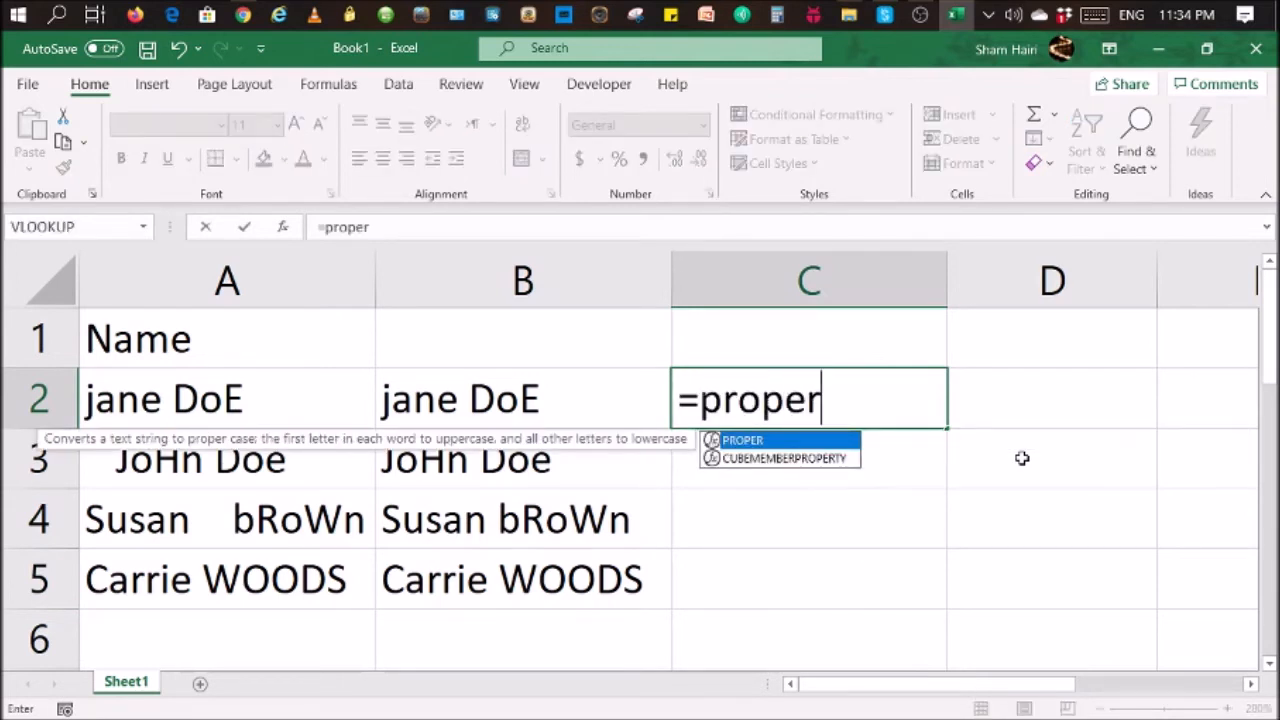
text(()
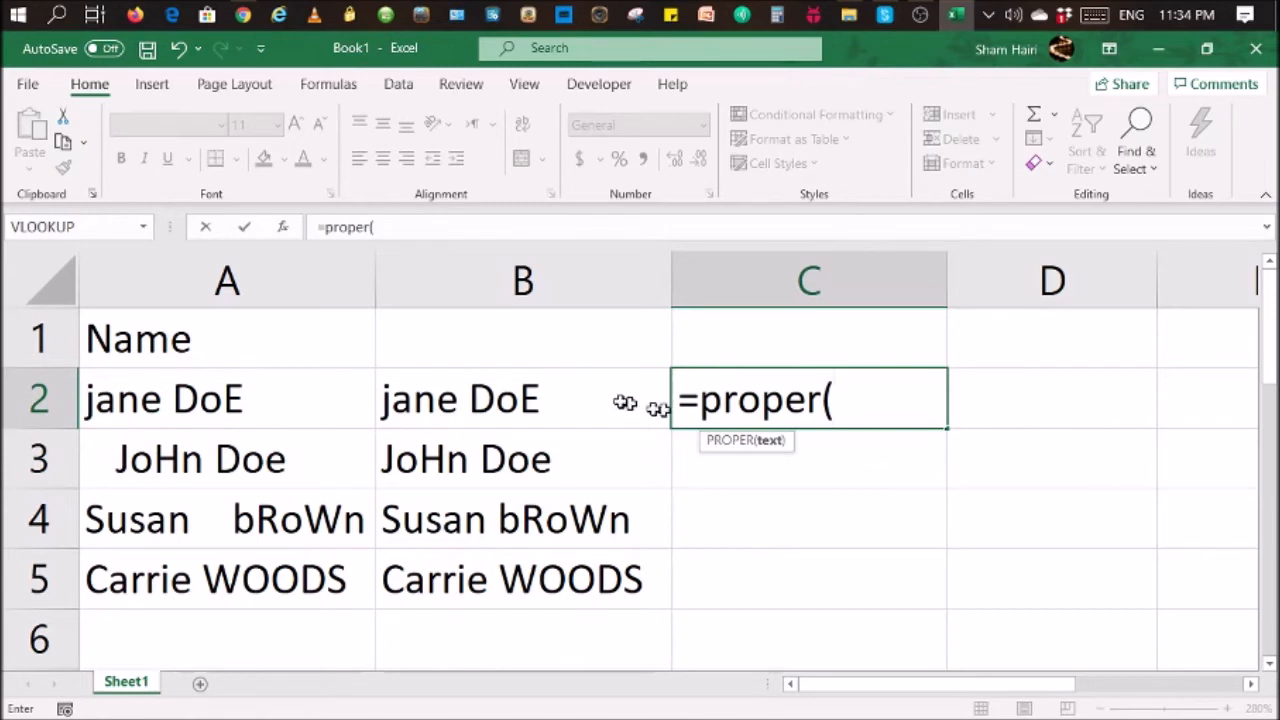
click(497, 393)
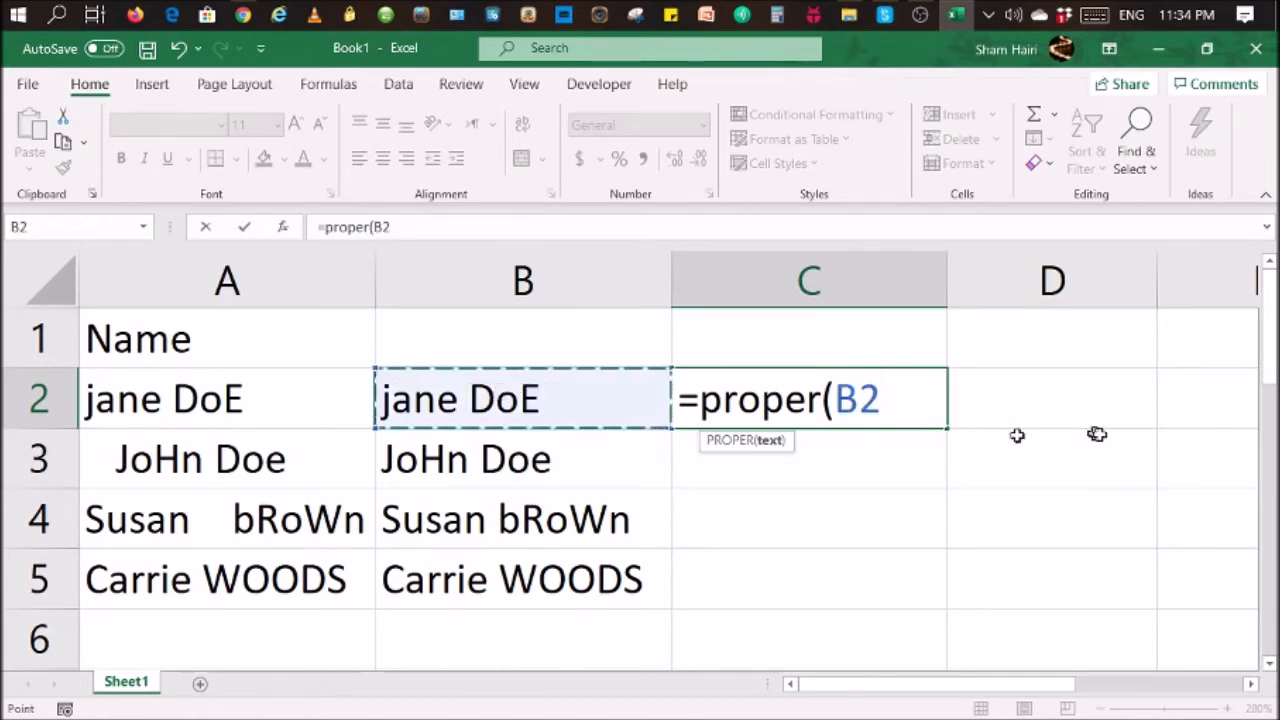
text())
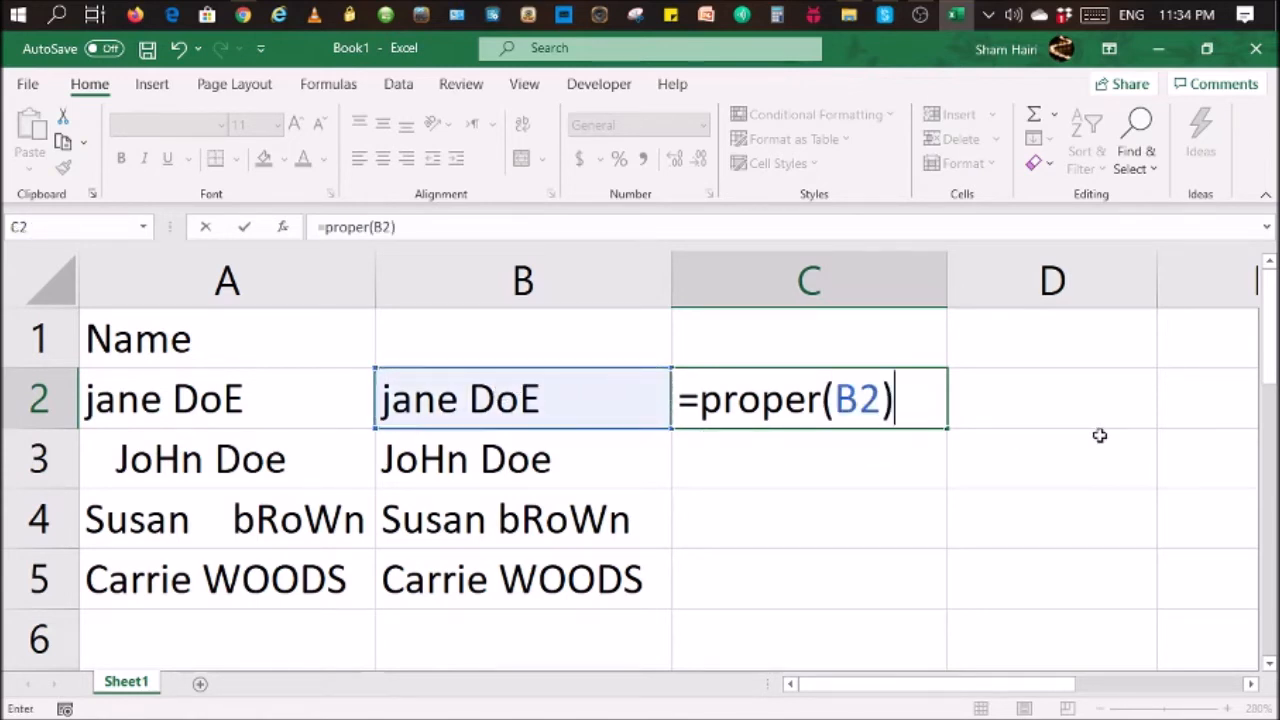
key(Return)
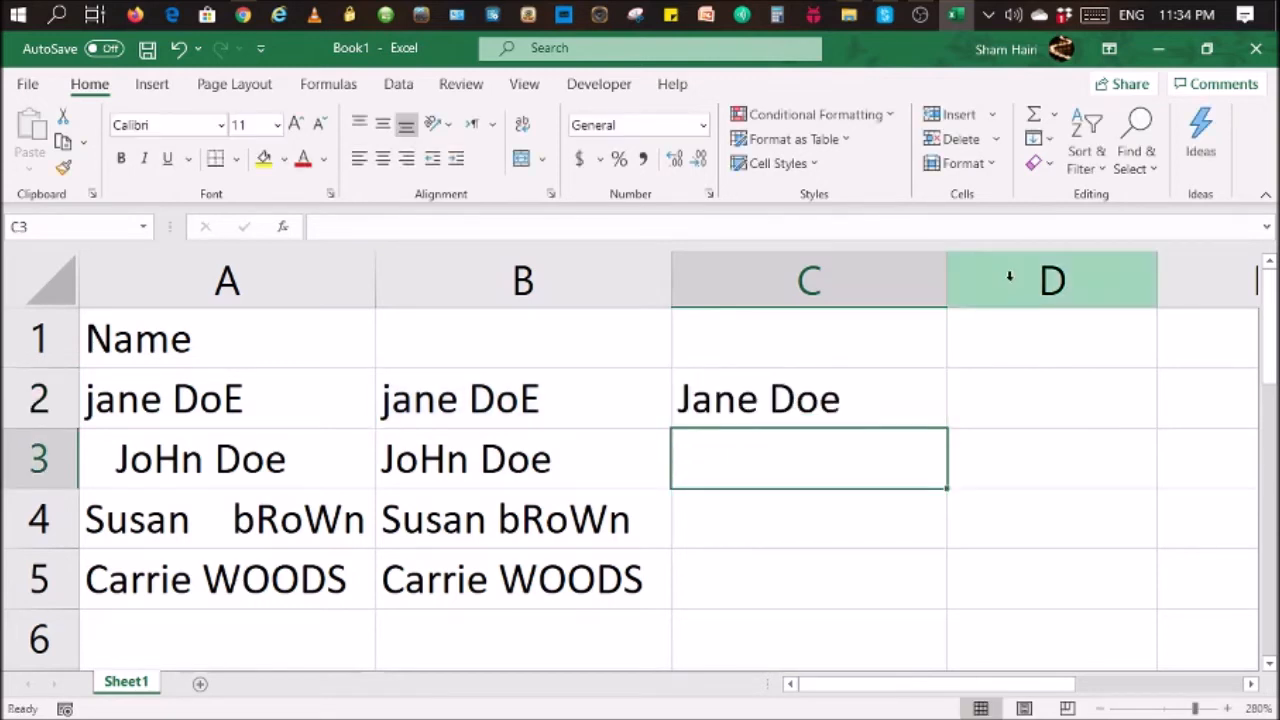
Fill the PROPER formula from C2 down through C5
click(882, 392)
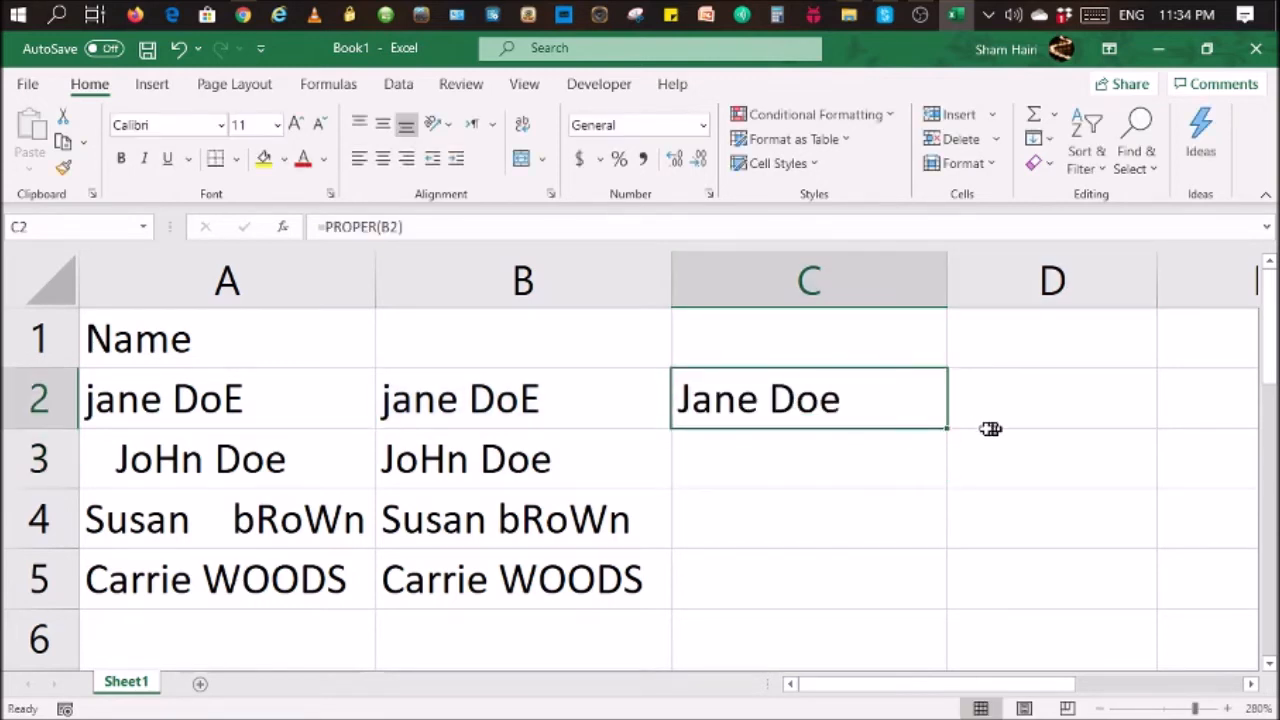
drag(947, 430, 933, 592)
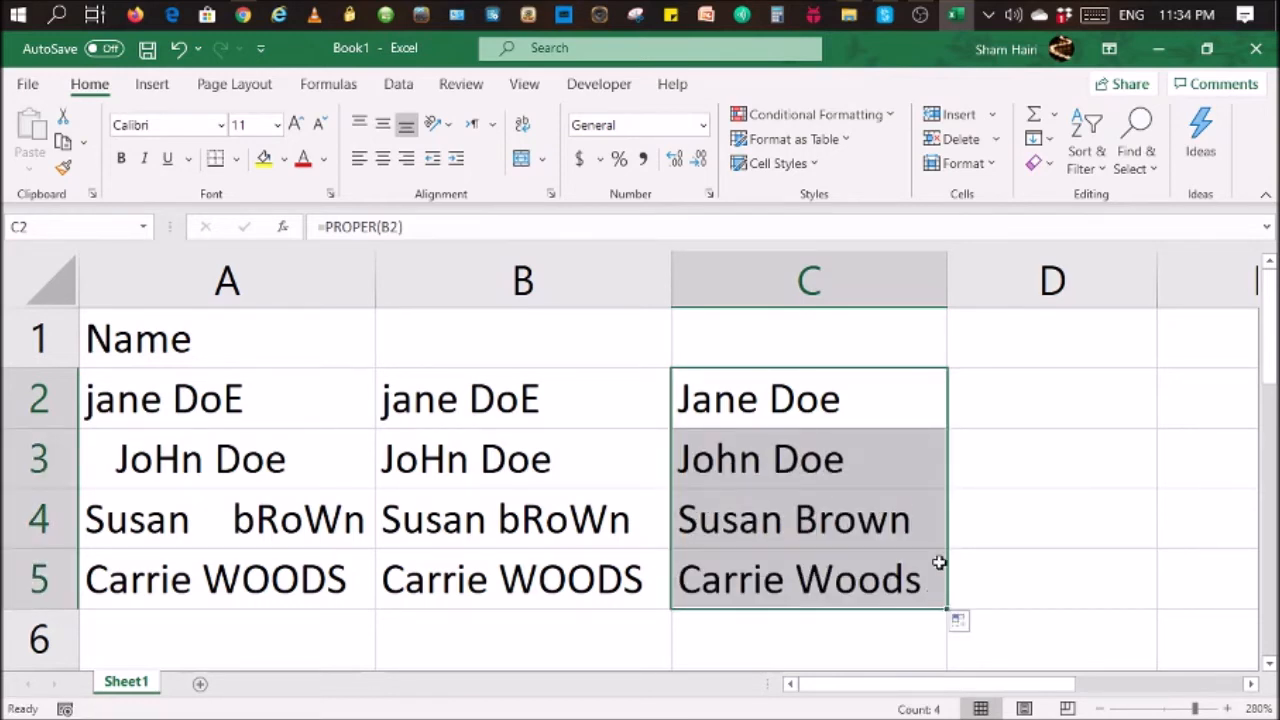
click(1028, 480)
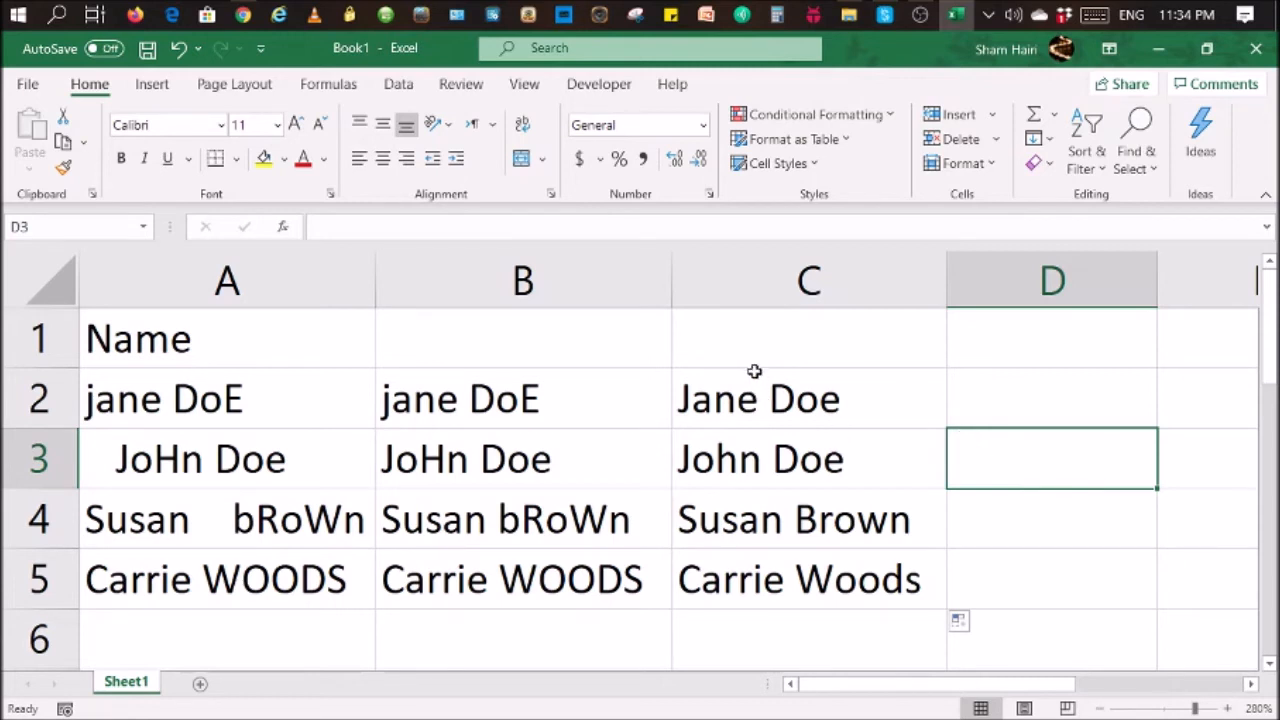
Check the formula in C2, and copy the TRIM(A2) part of B2's formula without its equals sign
double_click(857, 405)
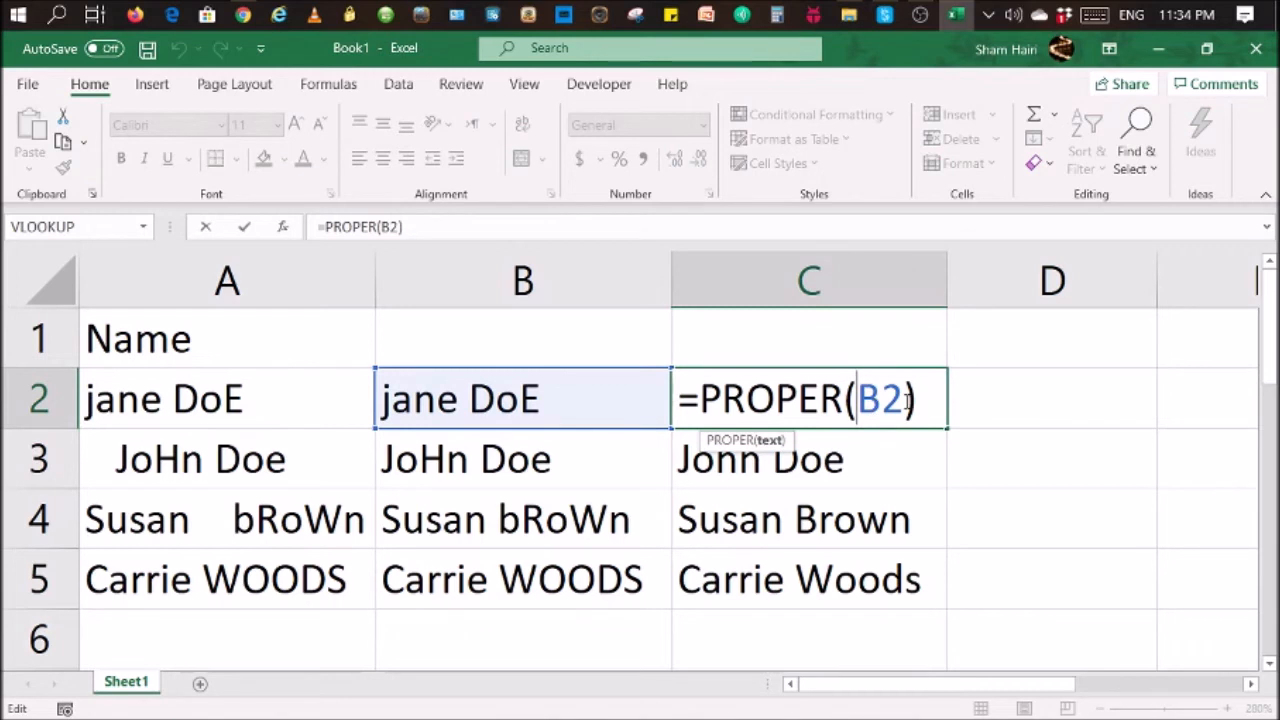
key(Escape)
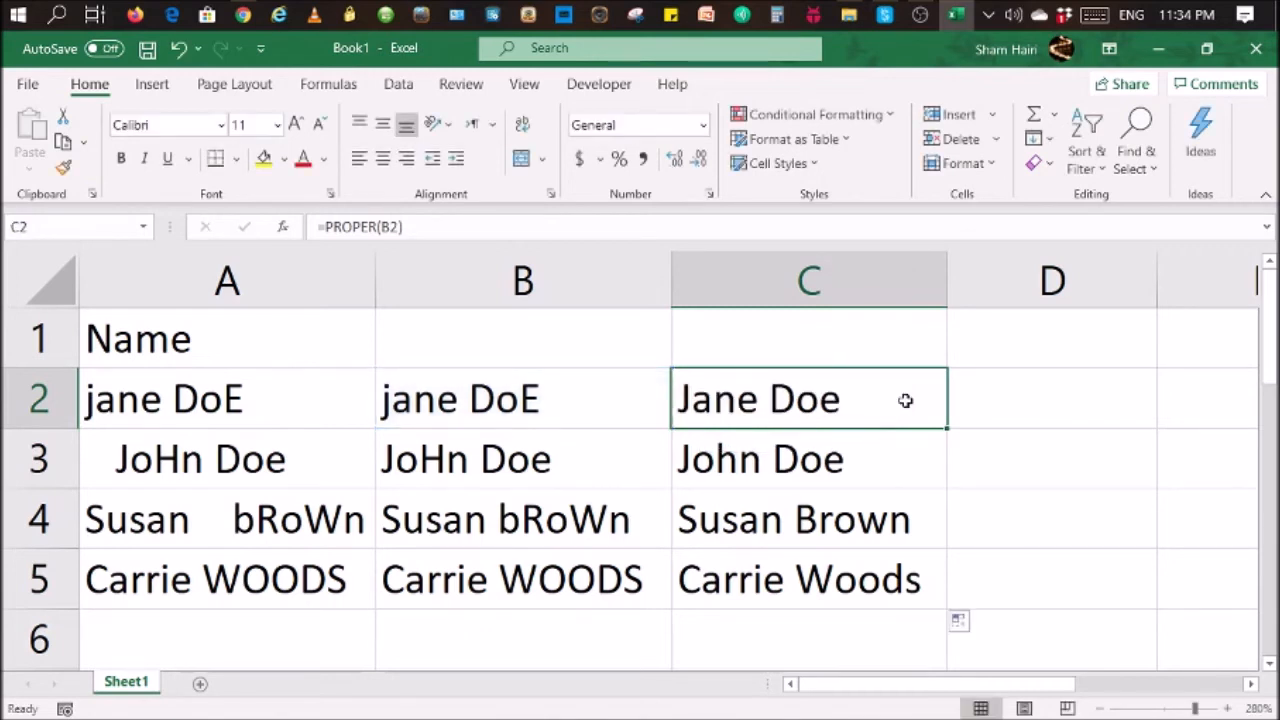
double_click(425, 400)
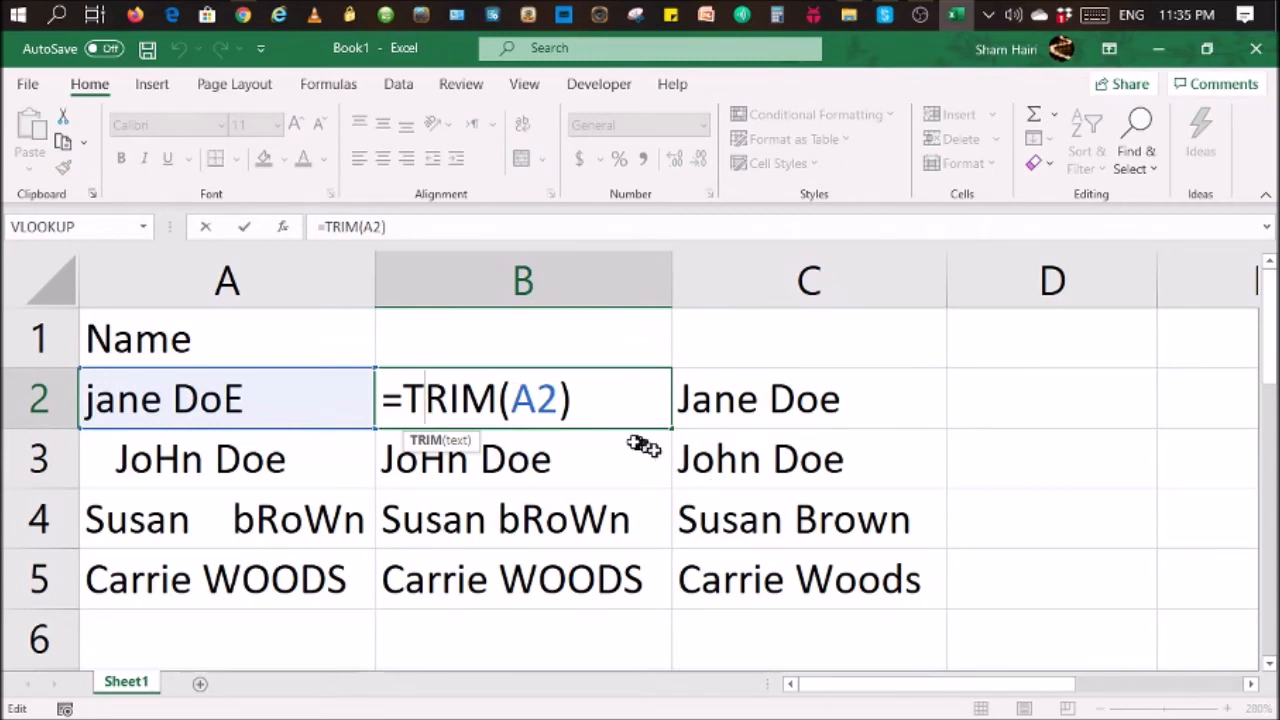
drag(405, 398, 580, 398)
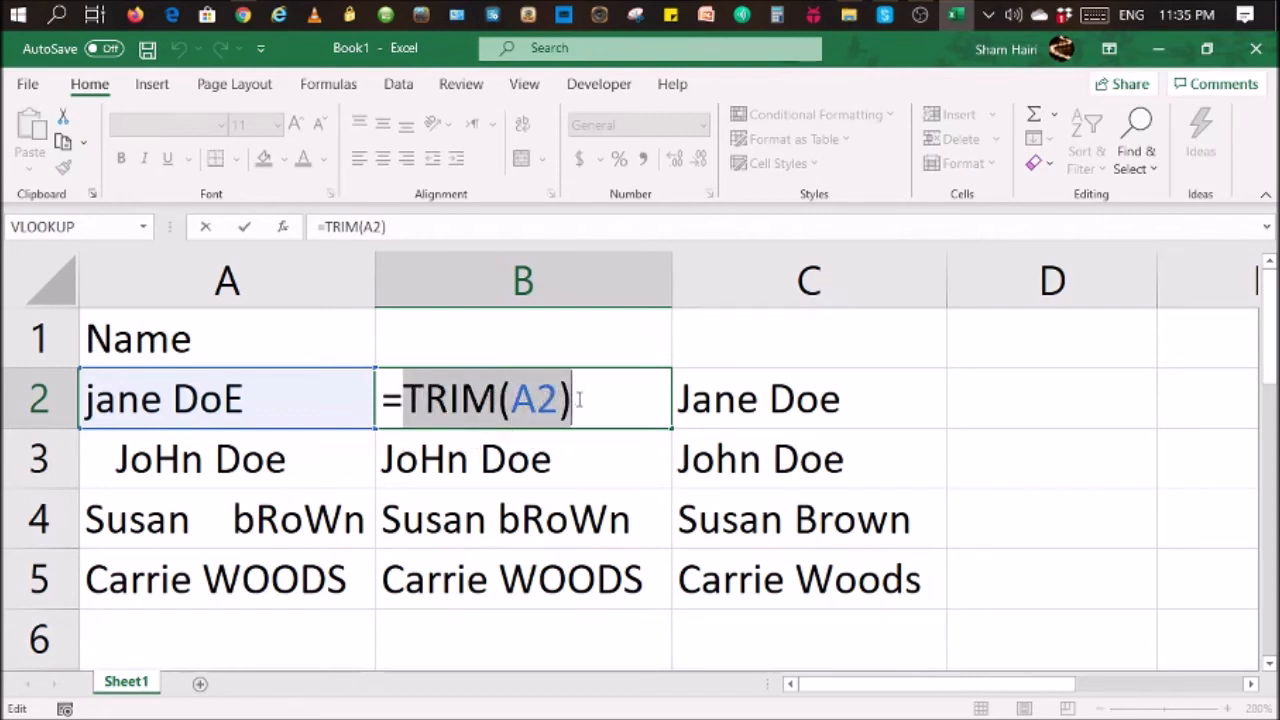
right_click(495, 398)
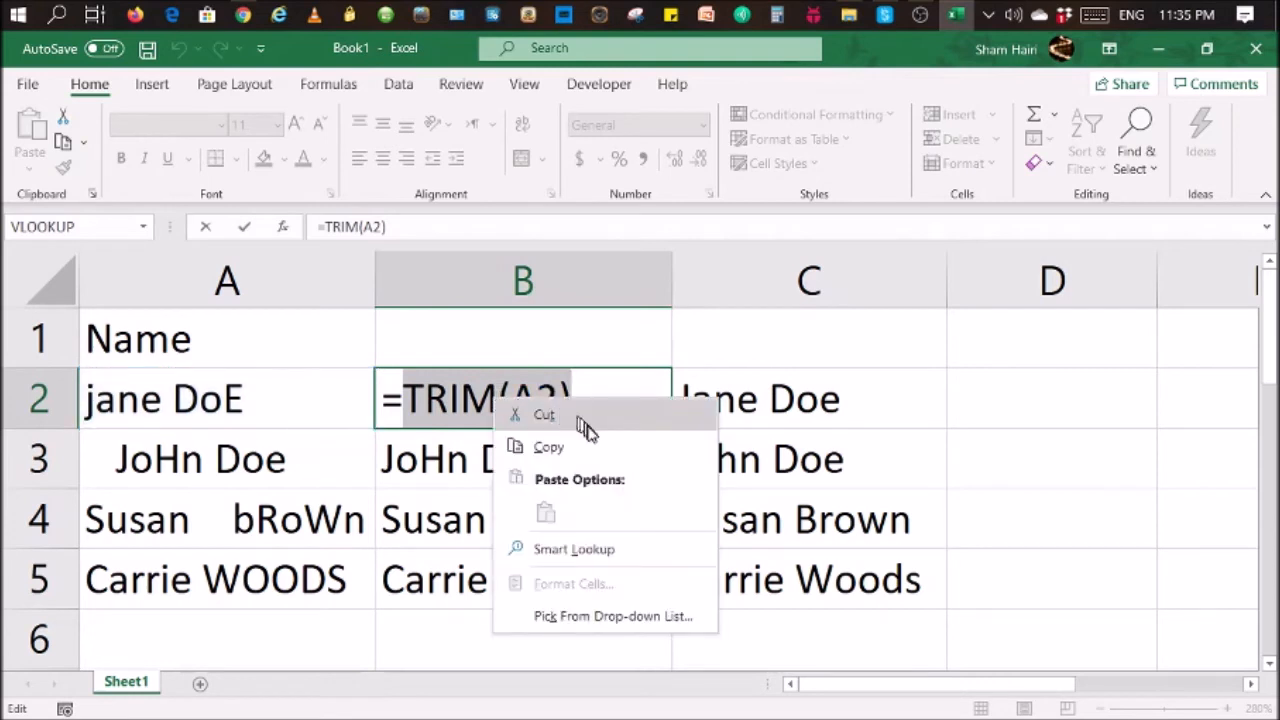
click(548, 447)
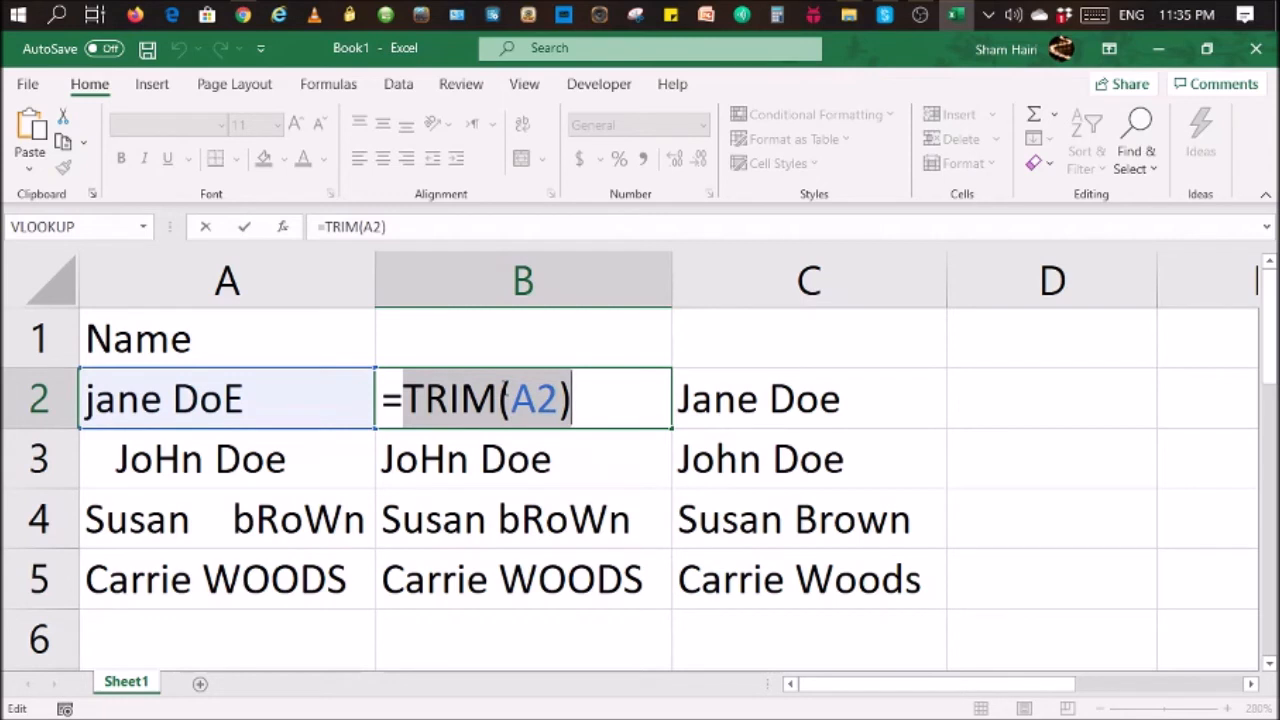
key(Escape)
Replace the B2 reference in C2's formula with the copied TRIM(A2), making it =PROPER(TRIM(A2))
double_click(777, 398)
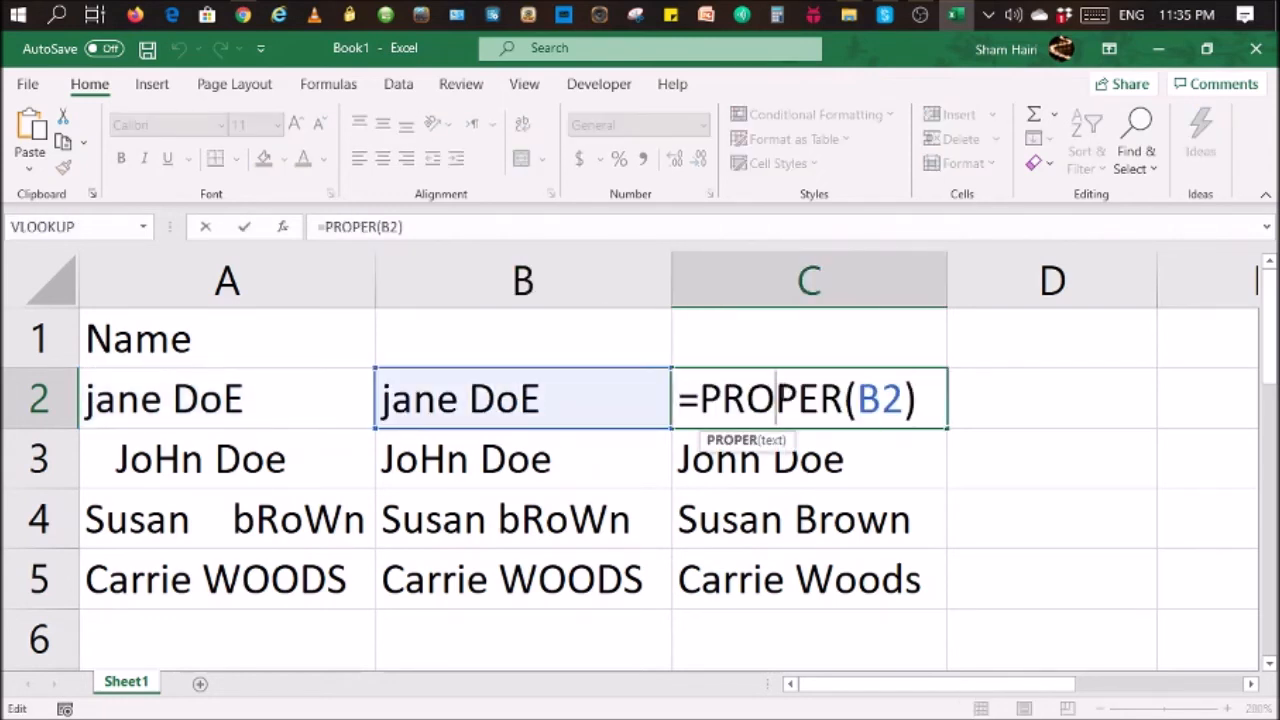
drag(858, 399, 905, 399)
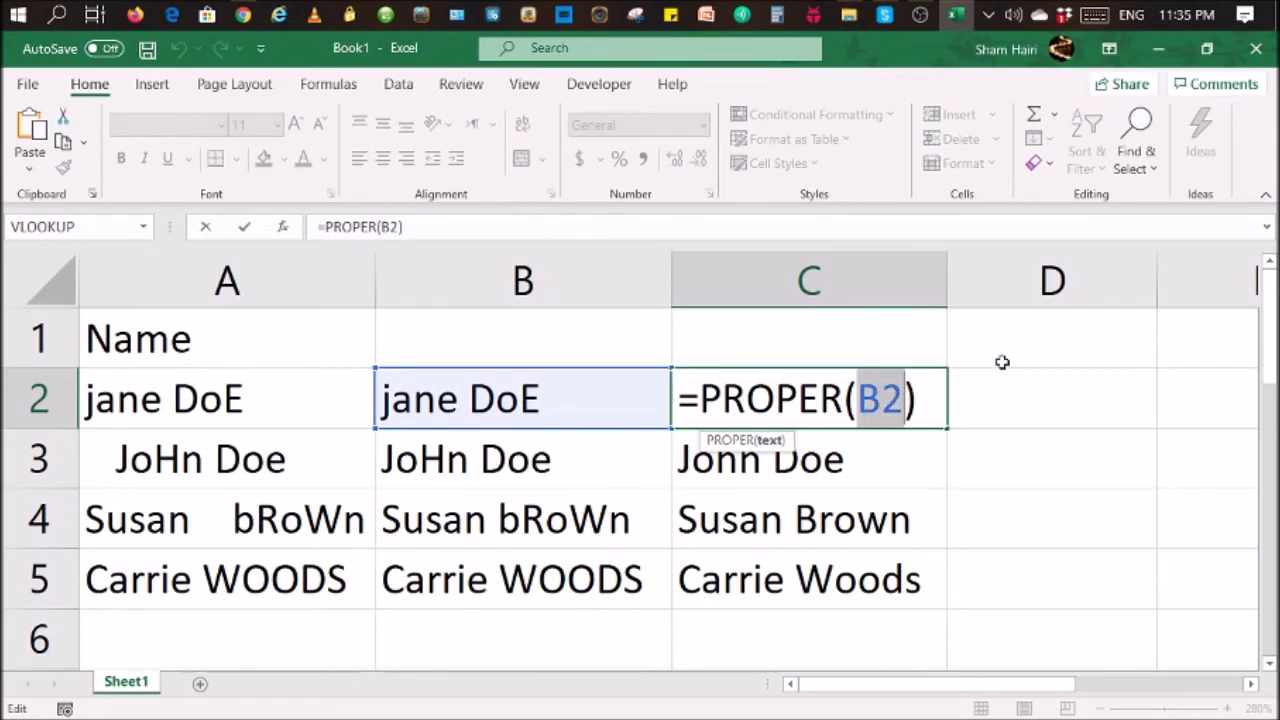
key(BackSpace)
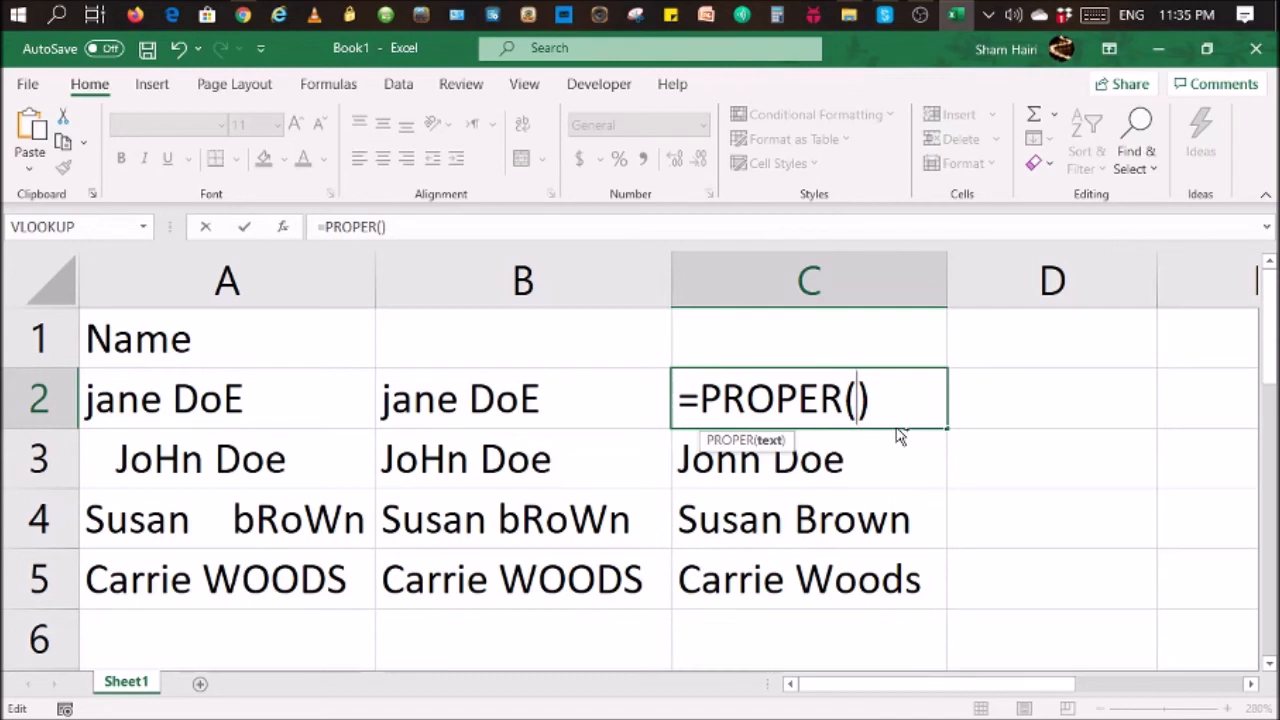
text(TRIM(A2))
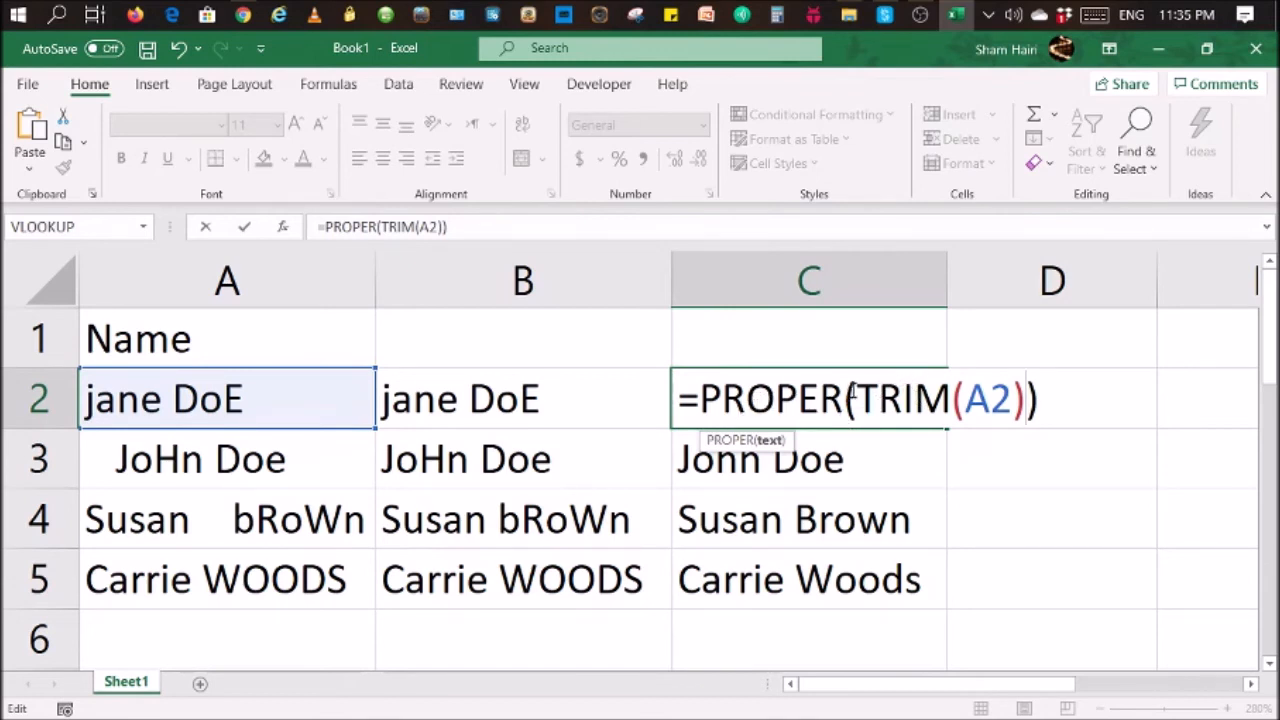
key(Return)
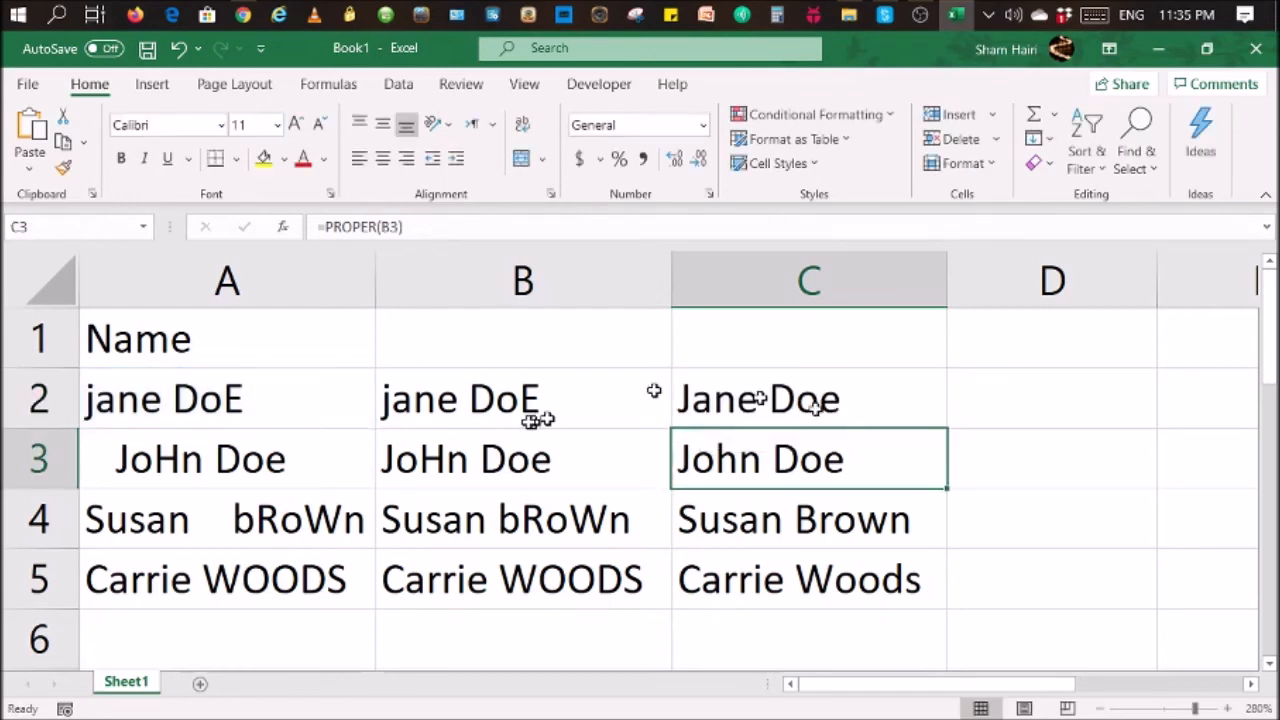
Clear the TRIM helper formulas from cells B2 through B5
click(575, 399)
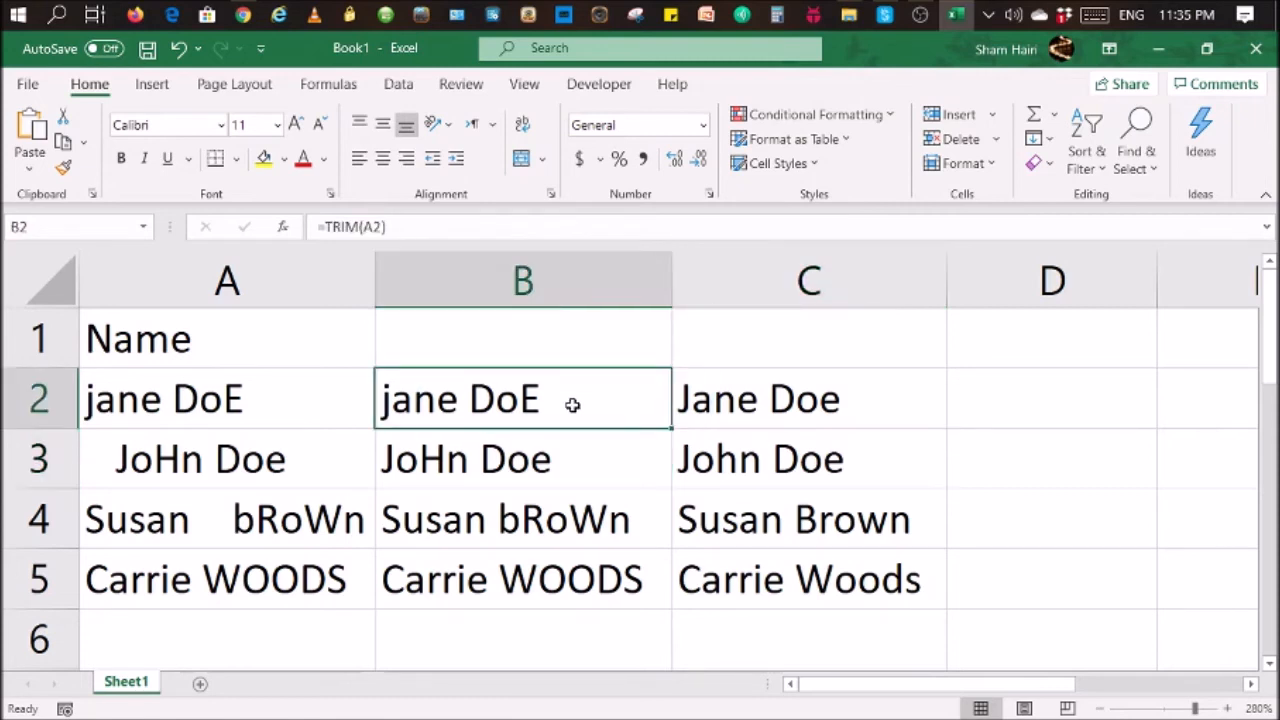
key(Delete)
drag(536, 446, 531, 571)
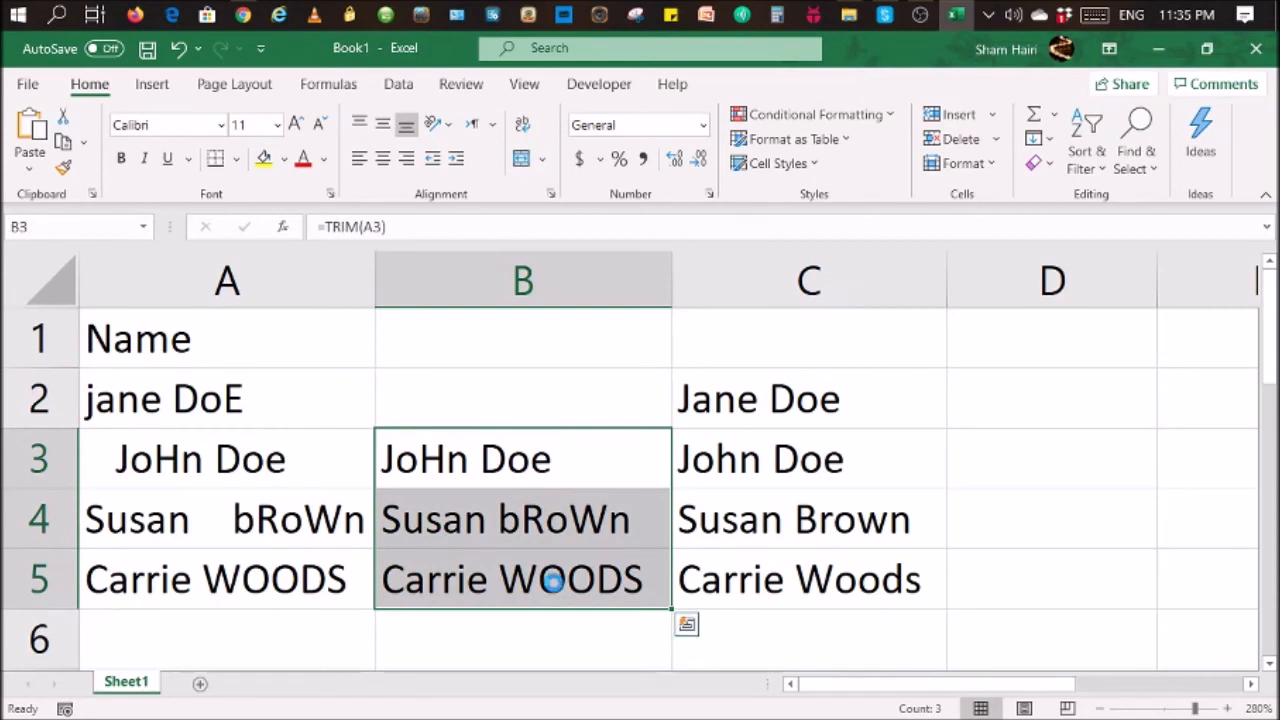
key(Delete)
Fill the combined PROPER and TRIM formula from C2 down through C5, and open C2's formula for review
click(888, 407)
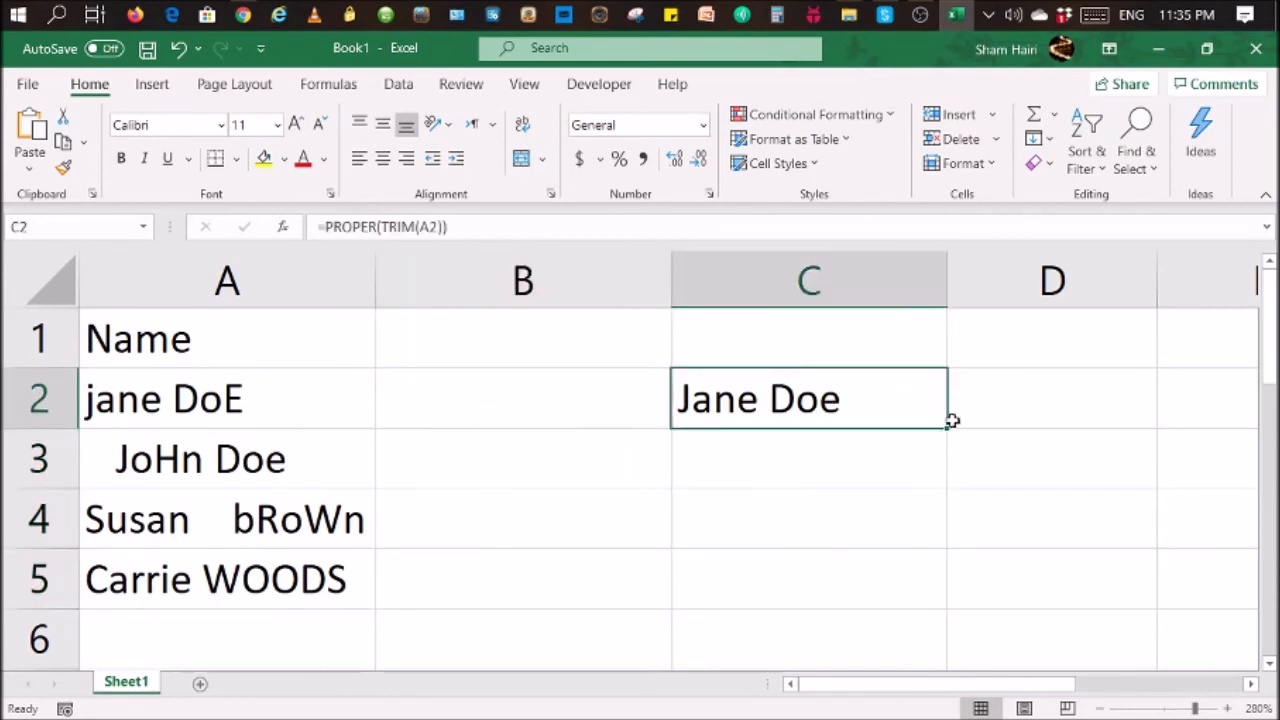
drag(948, 427, 957, 586)
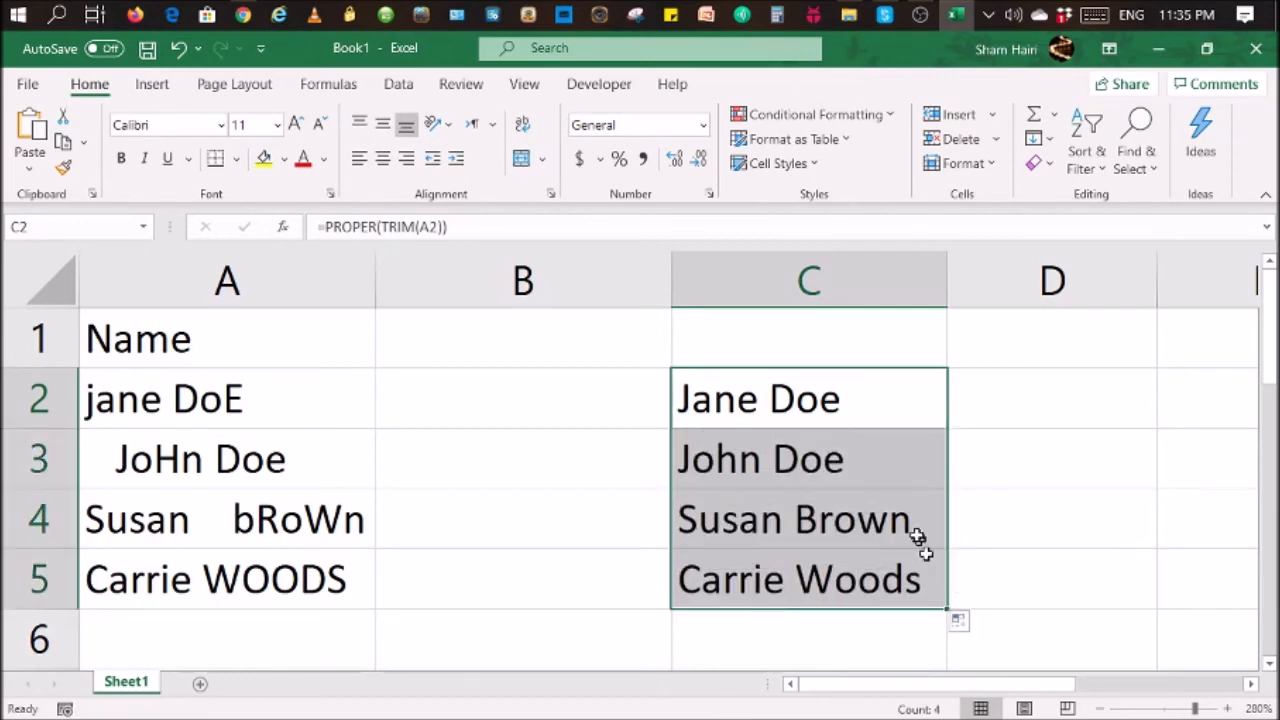
click(889, 399)
double_click(889, 399)
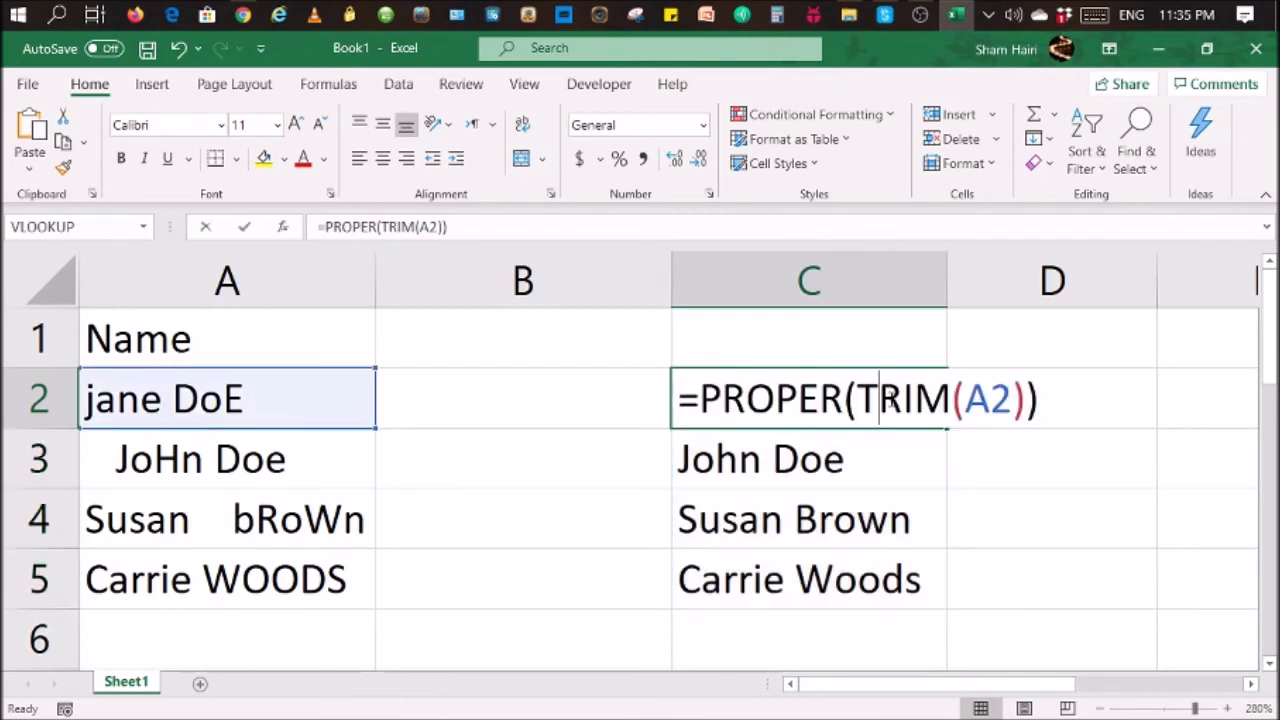